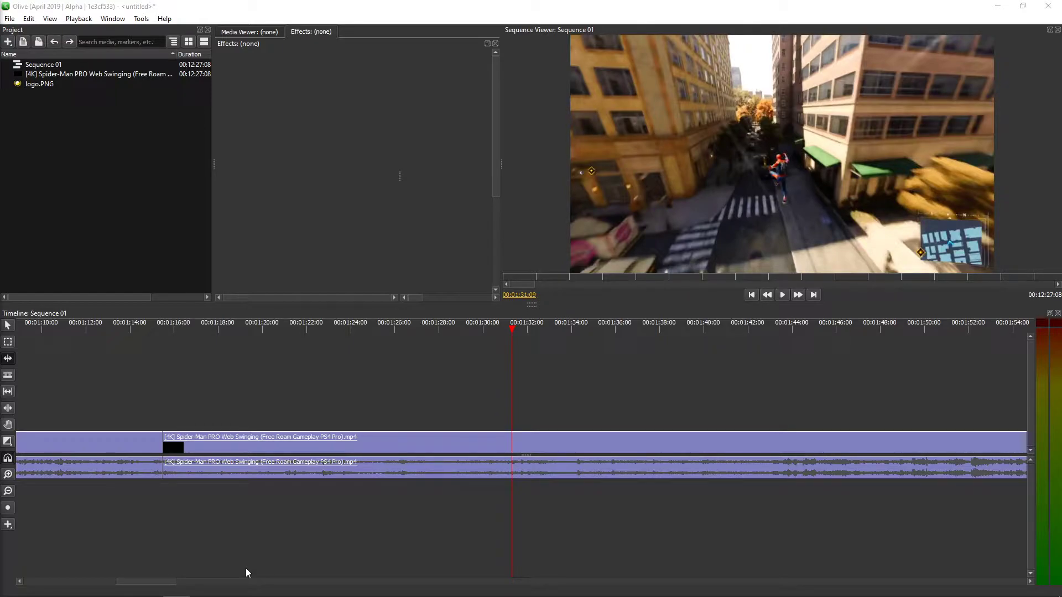
Play the Spider-Man gameplay from the 1:24 mark, stopping near 1:27.
click(349, 331)
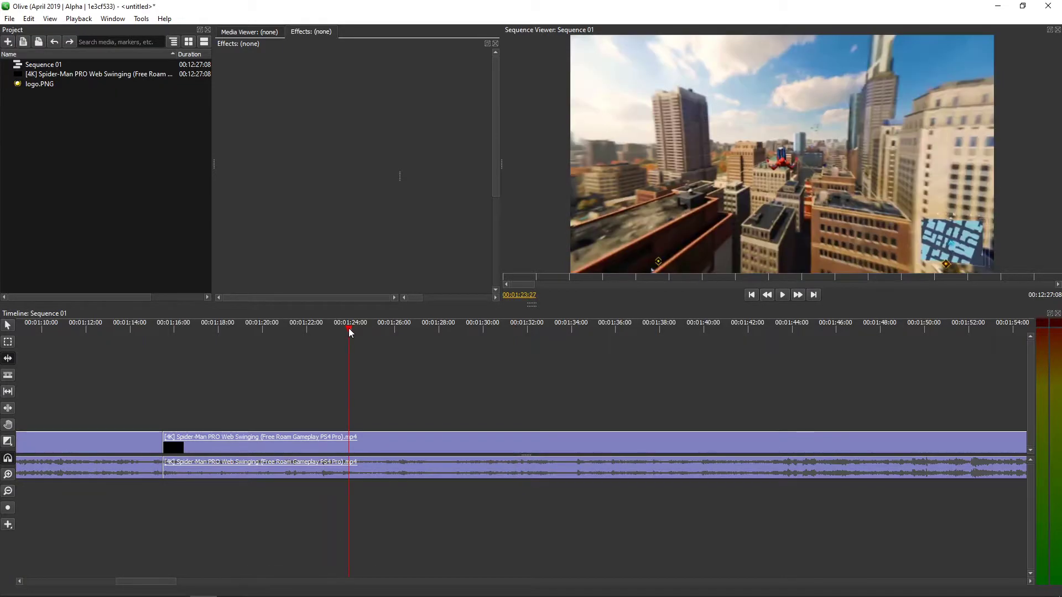
key(space)
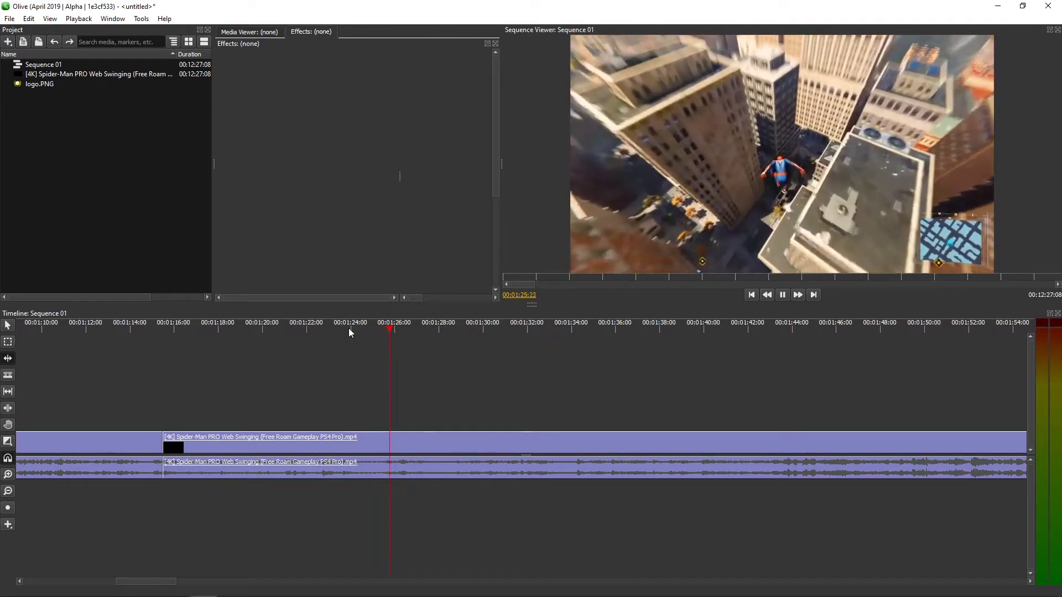
key(space)
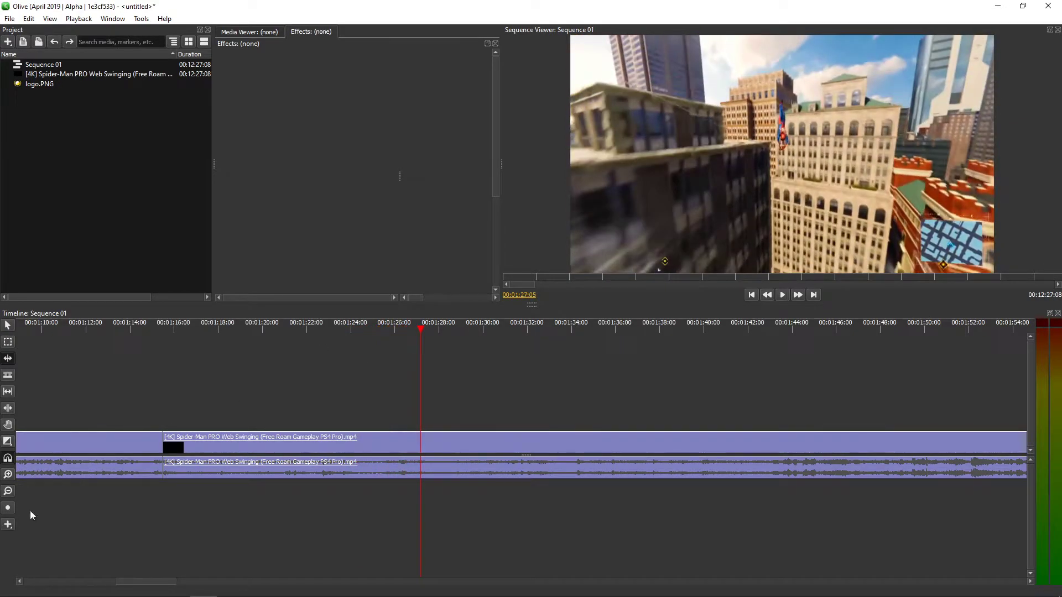
Draw a red Solid Color clip above the footage, spanning about 1:18 to 1:34.
click(6, 527)
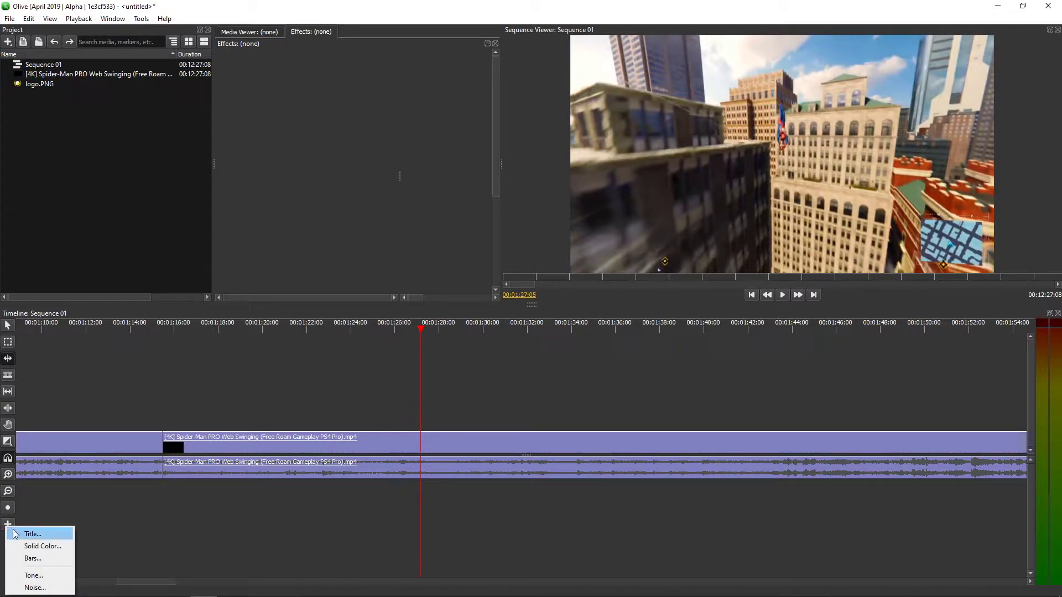
click(34, 550)
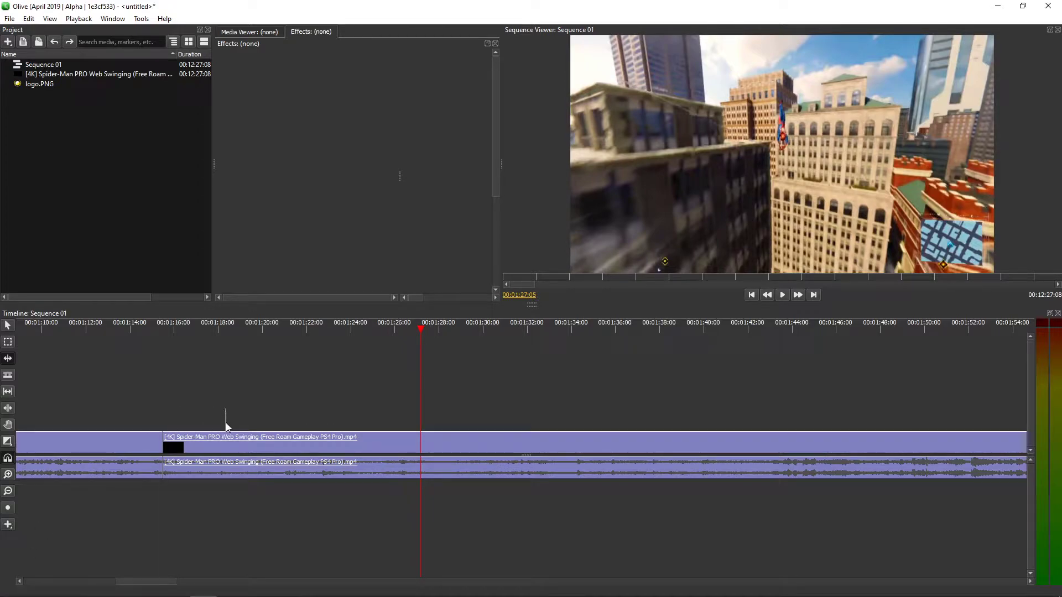
mouse_move(227, 426)
mouse_down()
mouse_move(476, 453)
mouse_move(585, 448)
mouse_up()
click(485, 424)
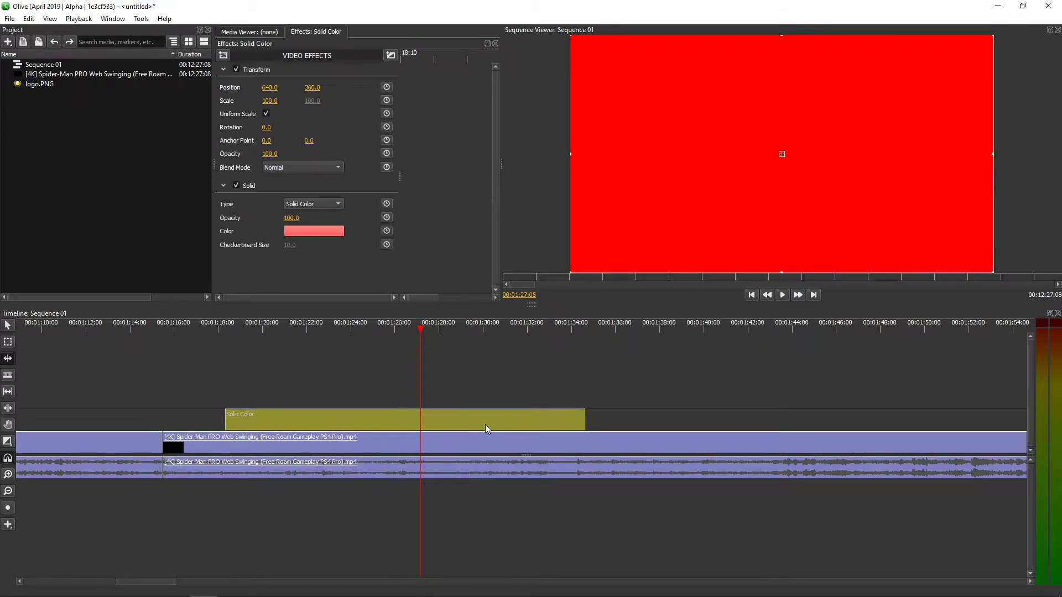
Make the solid clip white and set its Scale to about 99%.
click(324, 231)
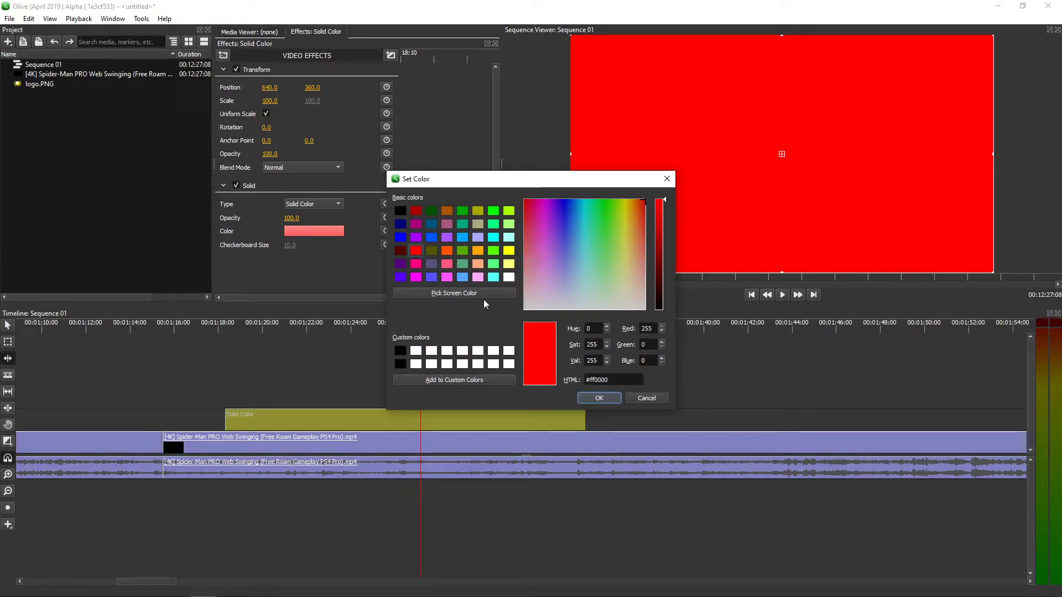
click(508, 276)
click(593, 401)
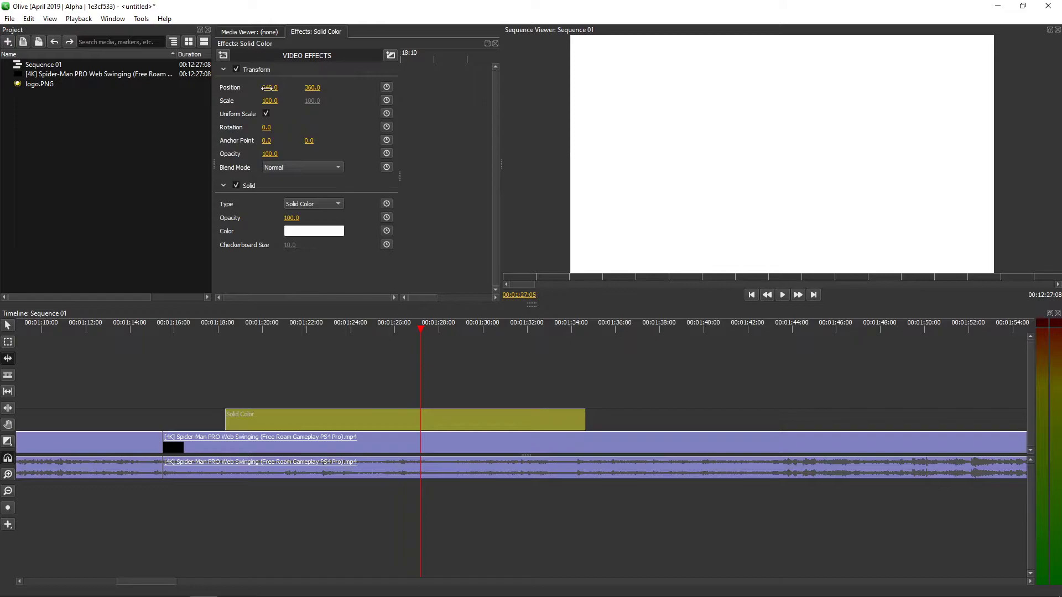
mouse_move(270, 101)
mouse_down()
mouse_move(248, 100)
mouse_move(307, 101)
mouse_up()
drag(270, 101, 265, 100)
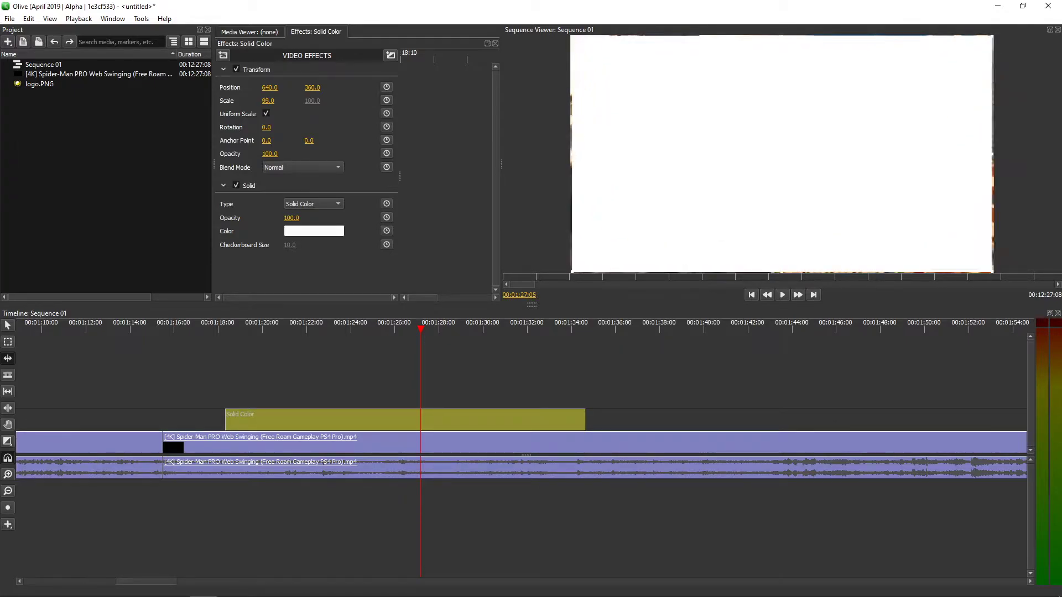
scroll(326, 433, down, 1)
scroll(325, 433, down, 3)
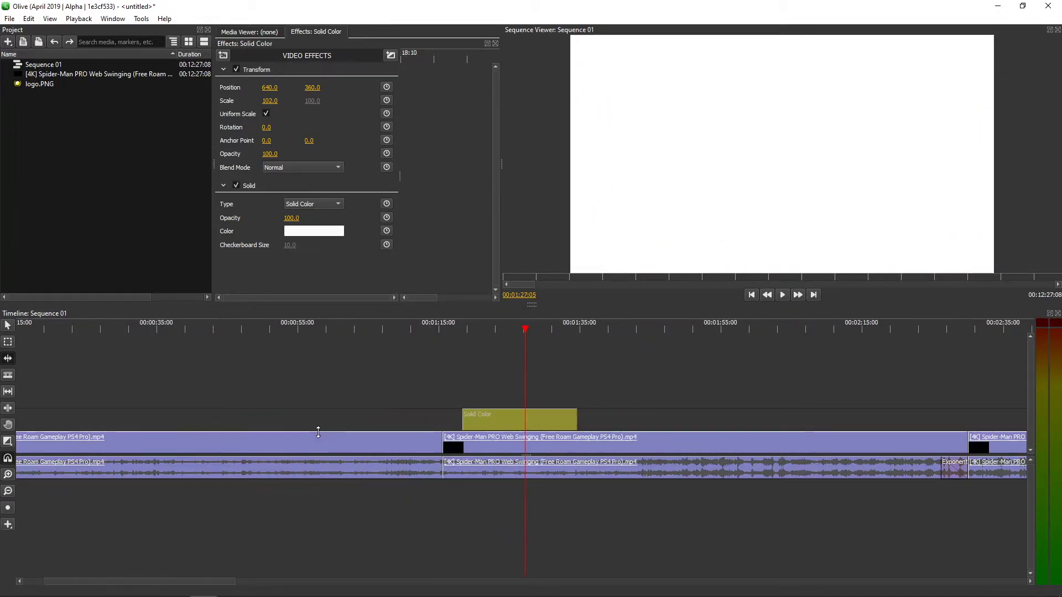
scroll(319, 426, down, 3)
Reselect the Solid Color clip and scale it to 102% to cover the frame.
click(281, 418)
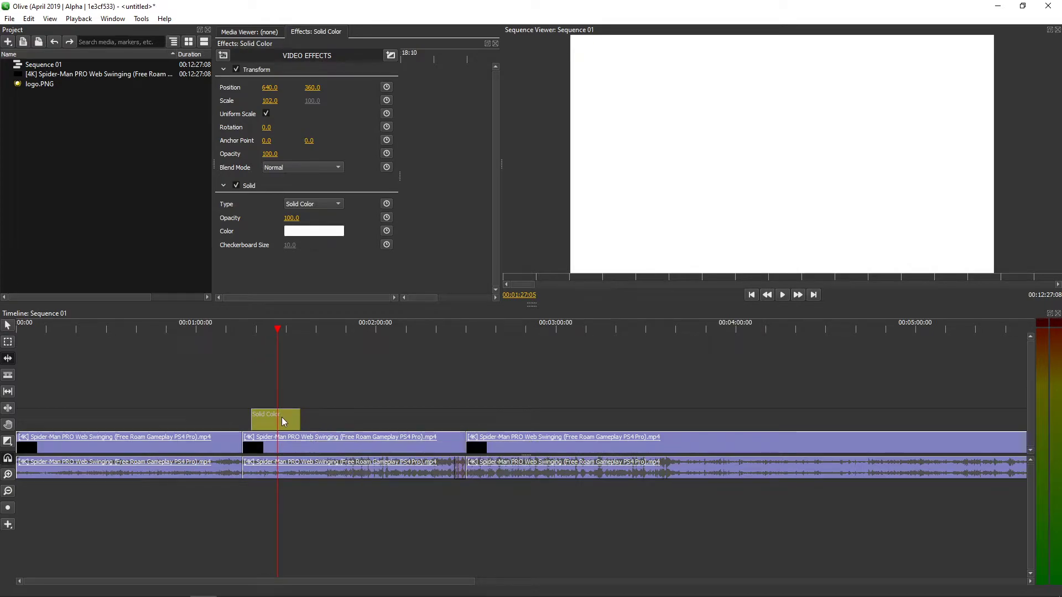
click(432, 422)
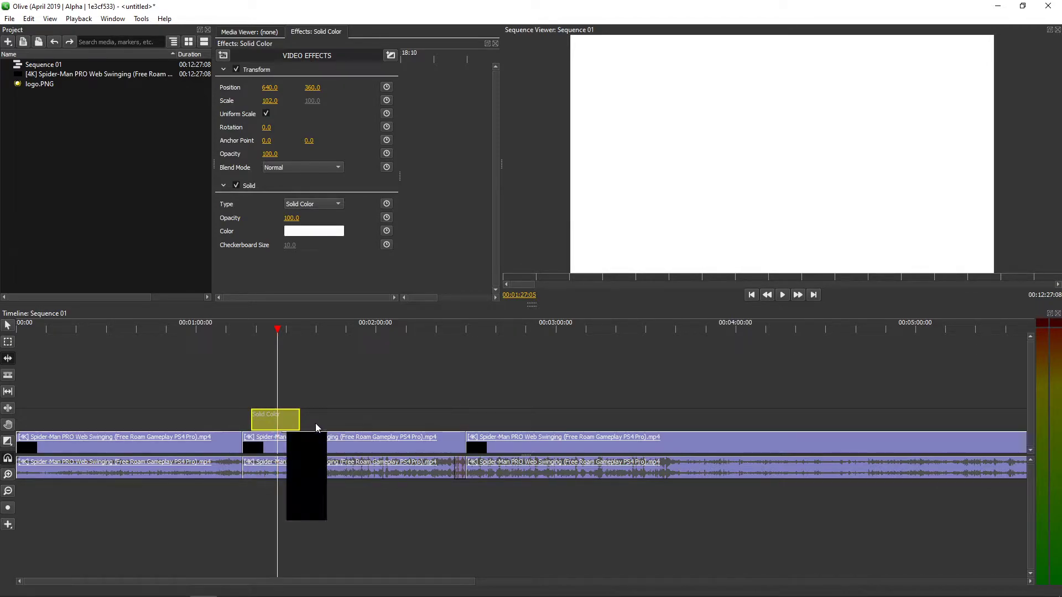
scroll(337, 420, up, 2)
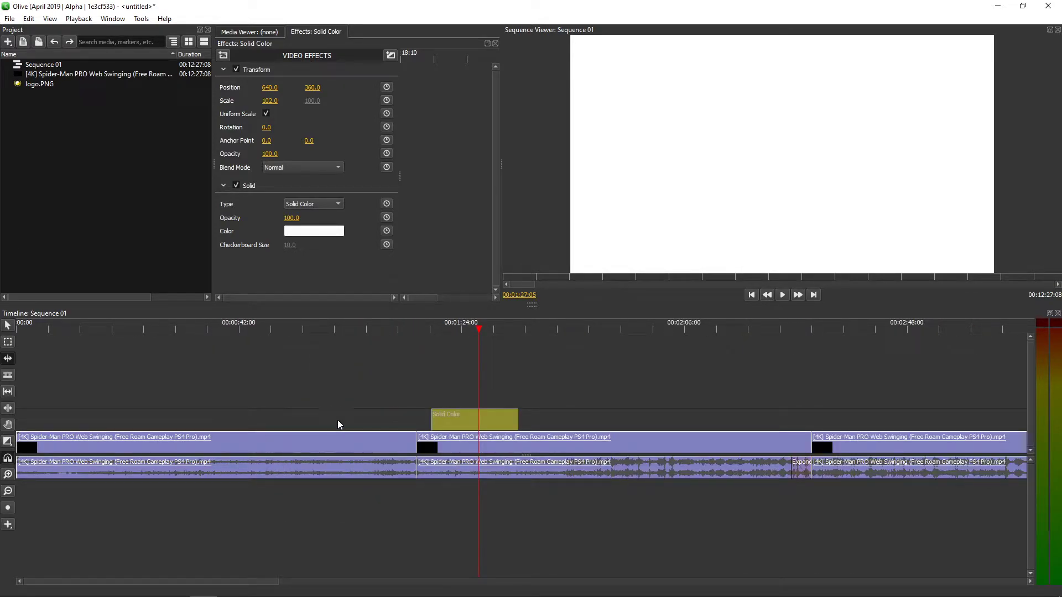
click(515, 423)
click(456, 418)
scroll(310, 504, down, 1)
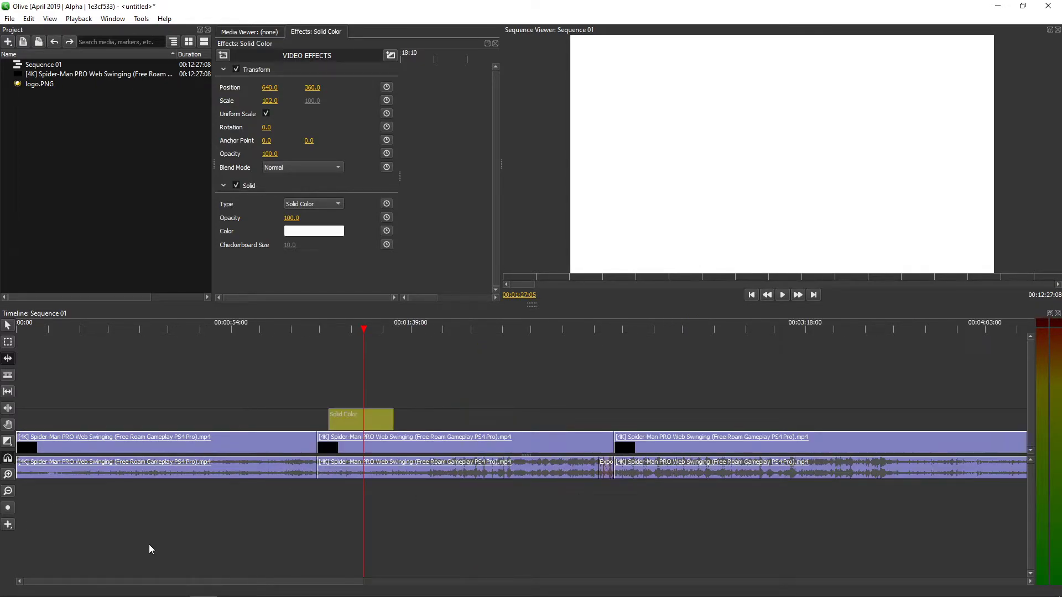
click(7, 524)
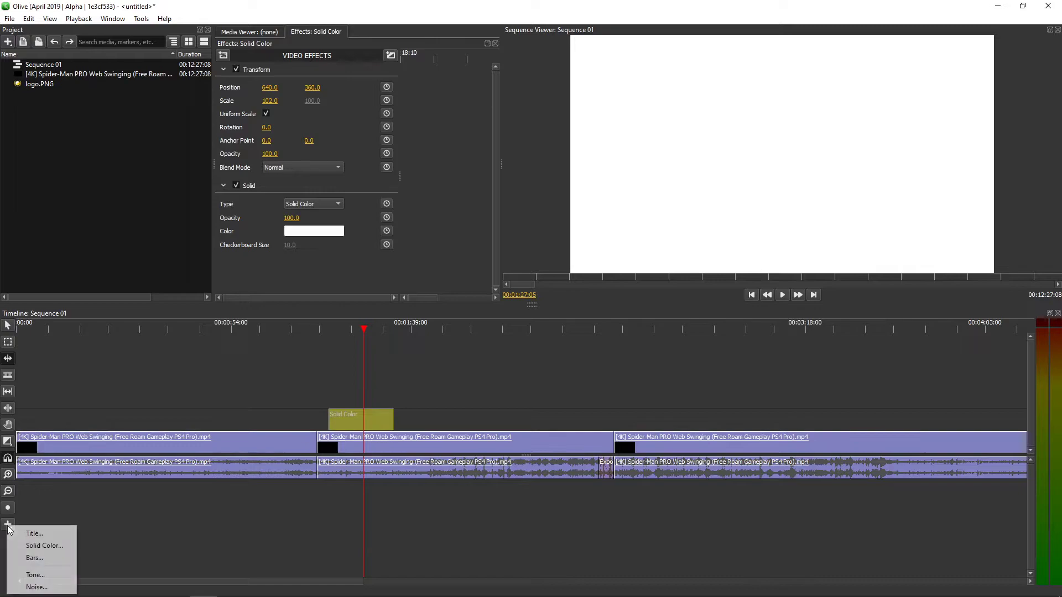
click(43, 545)
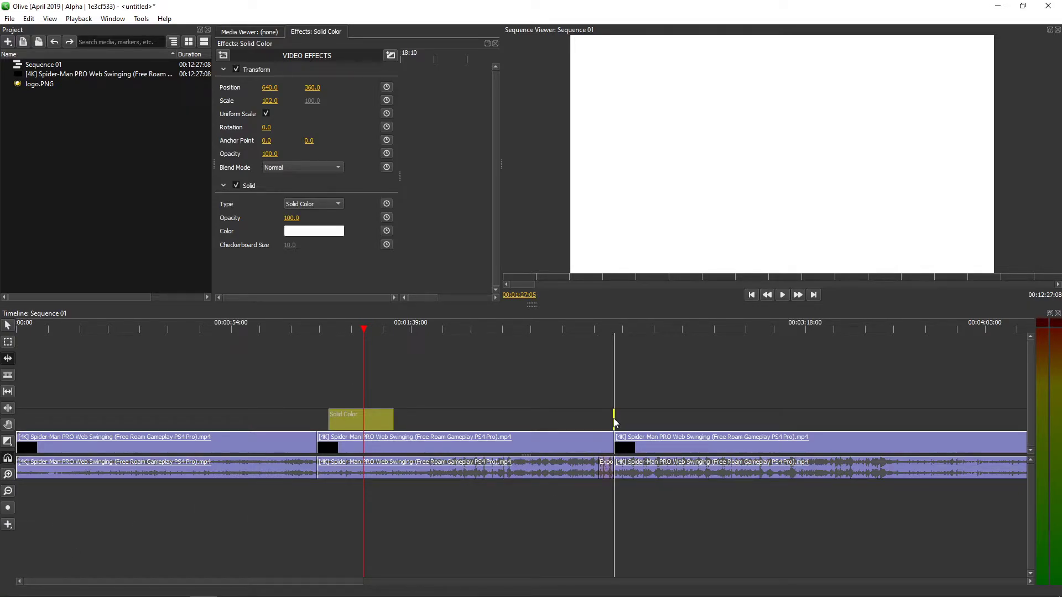
drag(615, 418, 599, 415)
click(593, 330)
key(space)
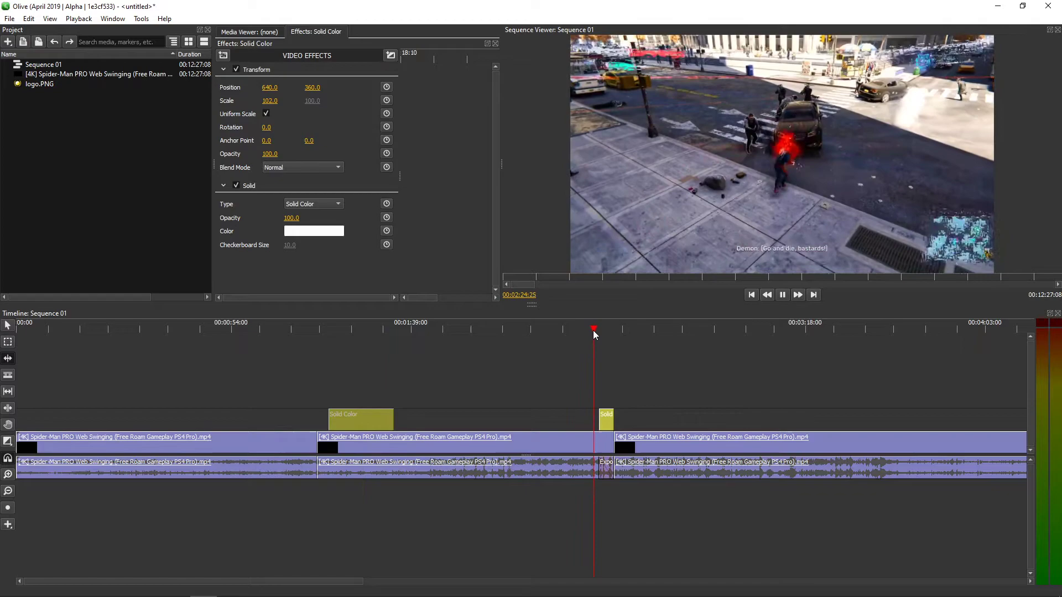
click(606, 421)
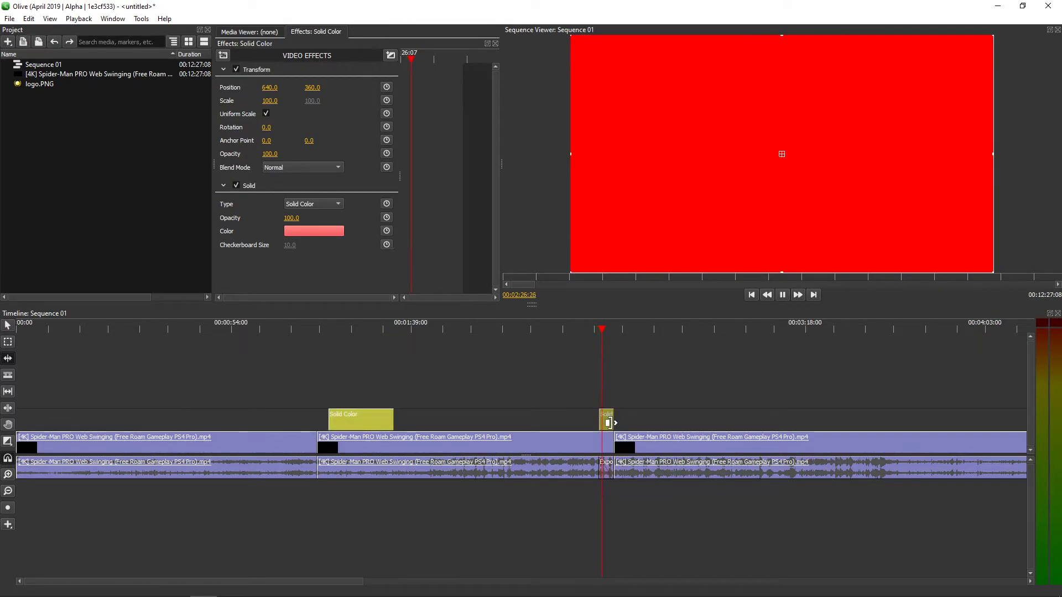
key(space)
key(Delete)
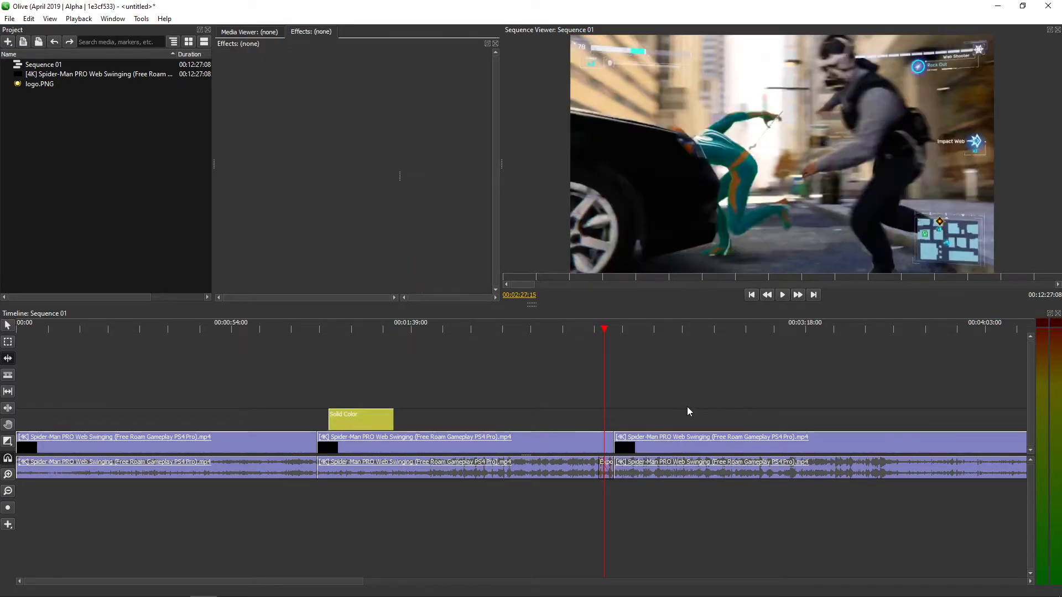
scroll(696, 402, up, 5)
scroll(702, 410, up, 1)
Add a Cross Dissolve to the gameplay clip and lengthen it to 00:00:01:20.
click(543, 437)
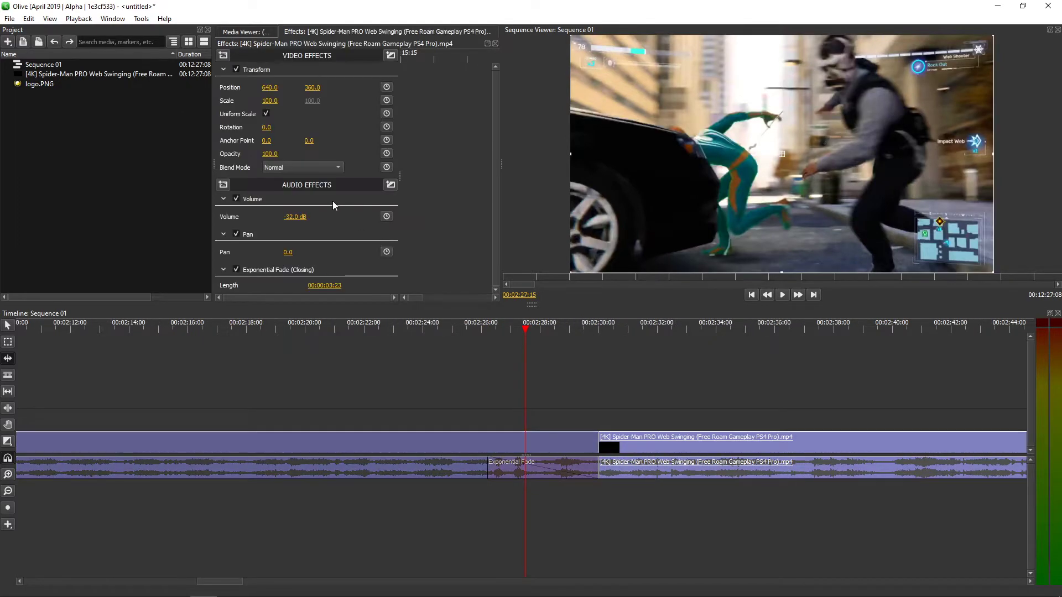
click(390, 55)
click(415, 67)
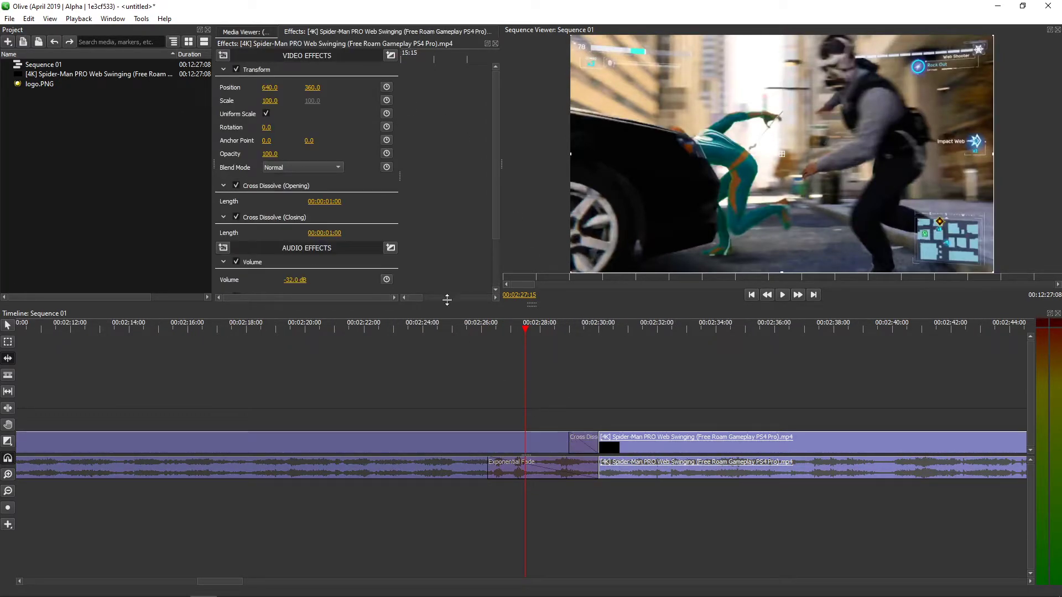
scroll(332, 207, down, 2)
drag(487, 466, 558, 467)
scroll(306, 251, up, 2)
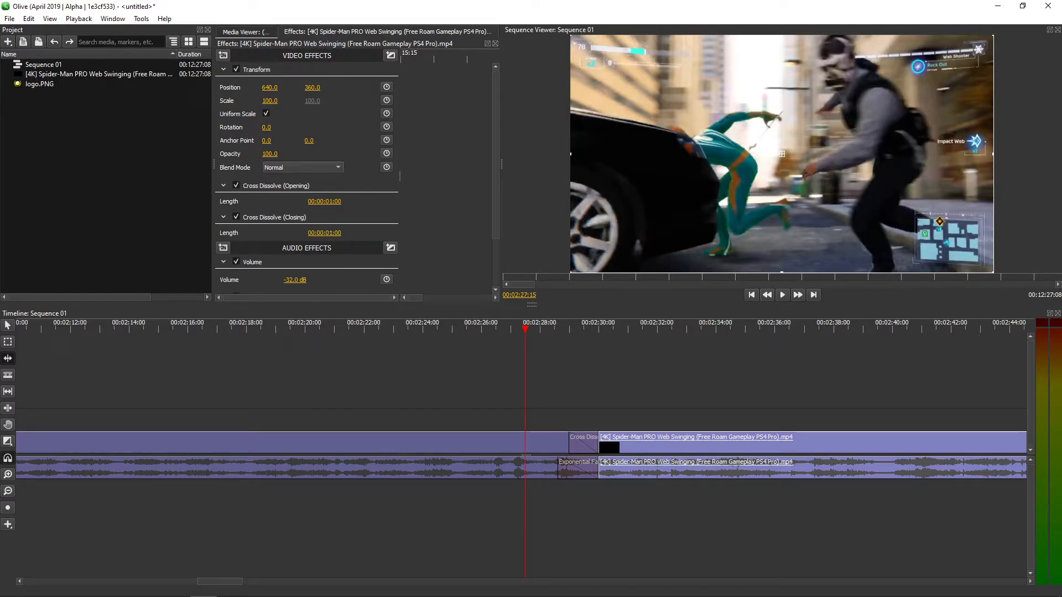
drag(324, 232, 317, 232)
Draw a short solid clip above the footage at the dissolve and preview it.
click(8, 523)
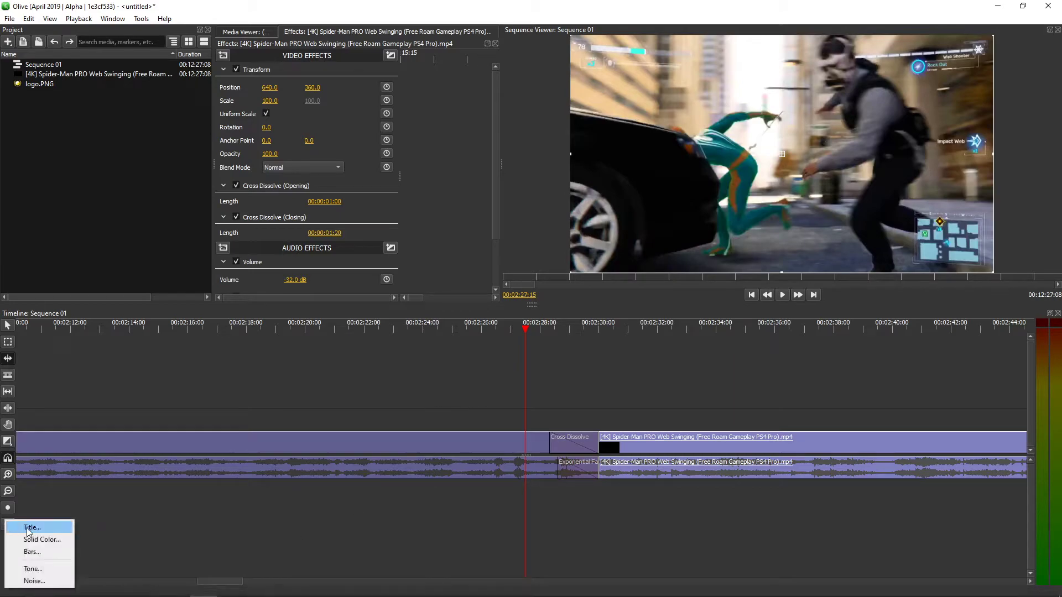
drag(598, 422, 587, 422)
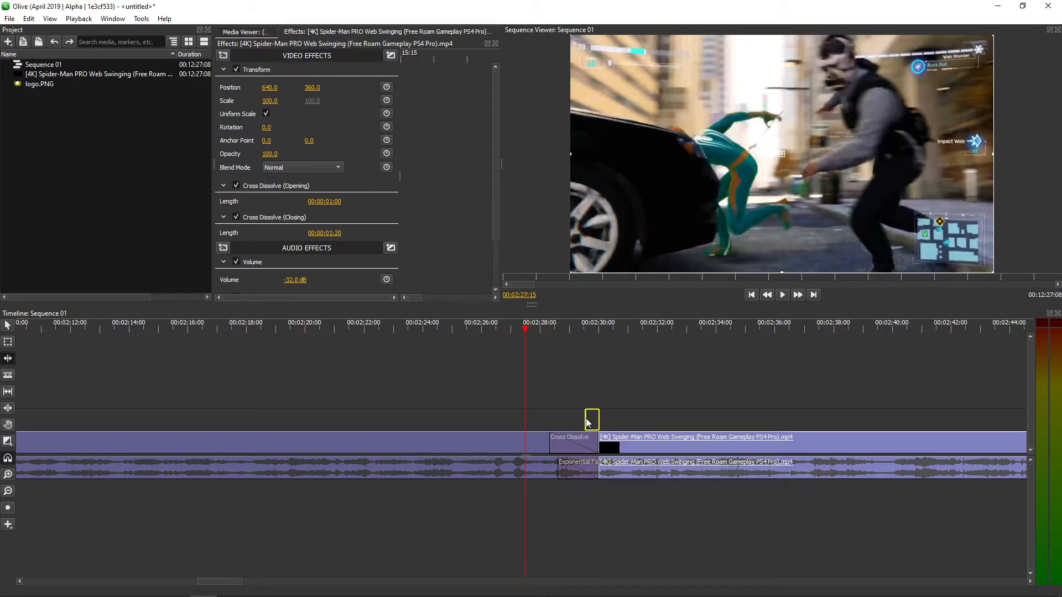
click(598, 328)
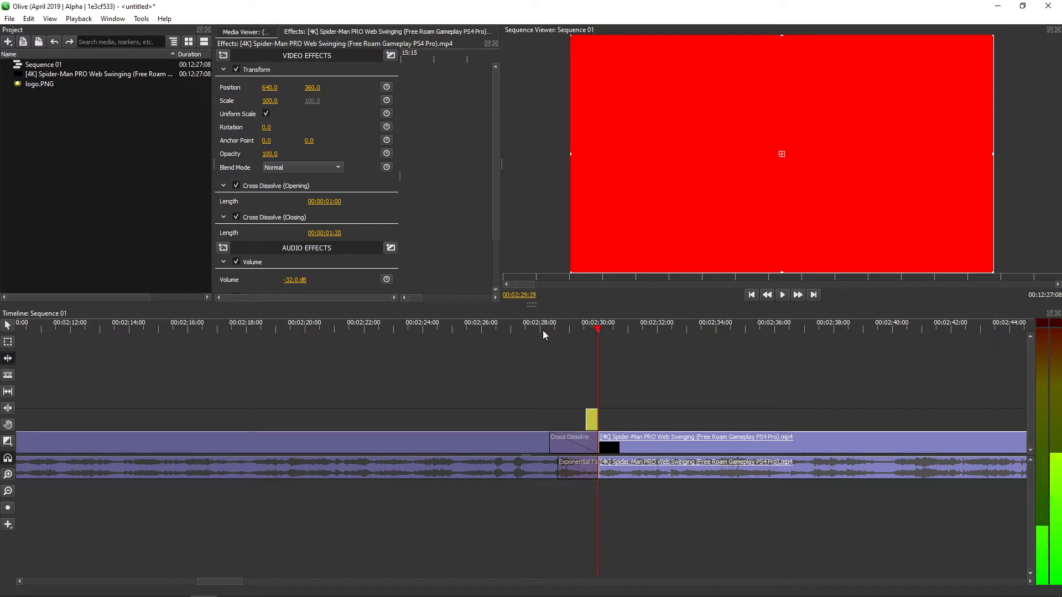
click(544, 330)
key(space)
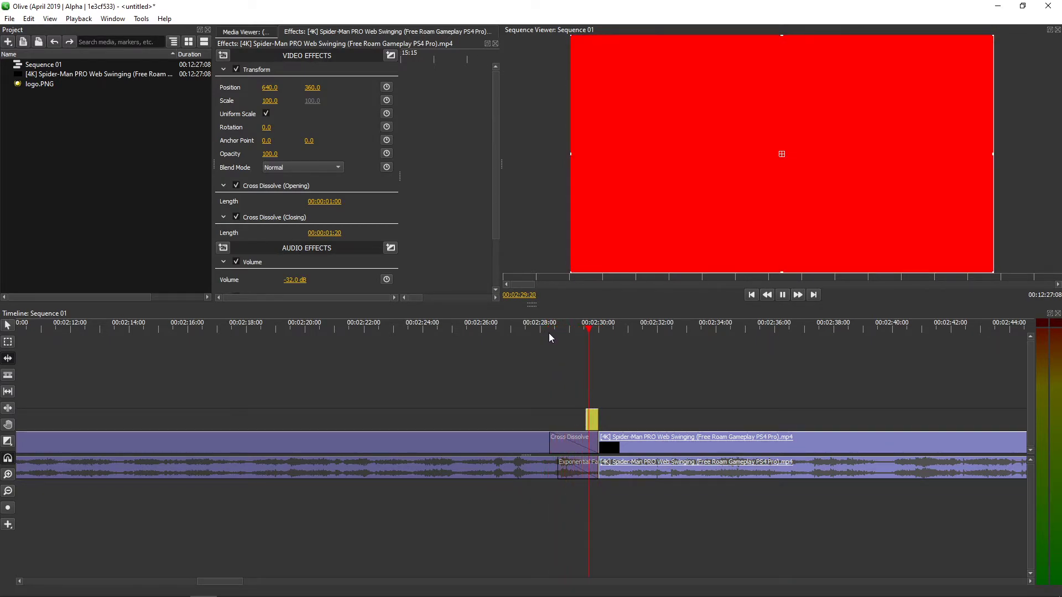
key(space)
Change the new solid's colour to white.
click(591, 419)
click(314, 231)
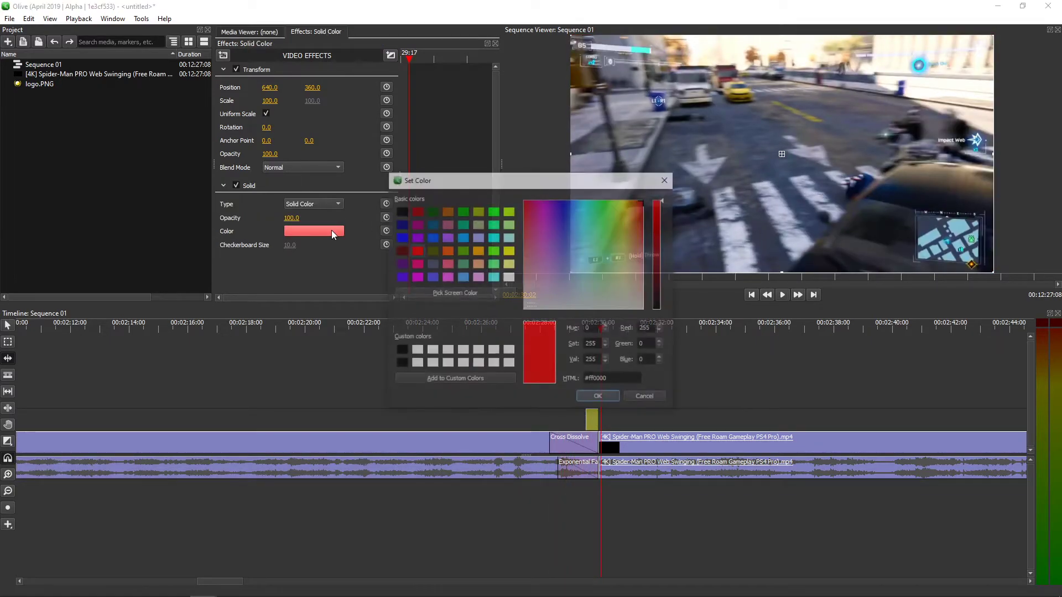
click(431, 350)
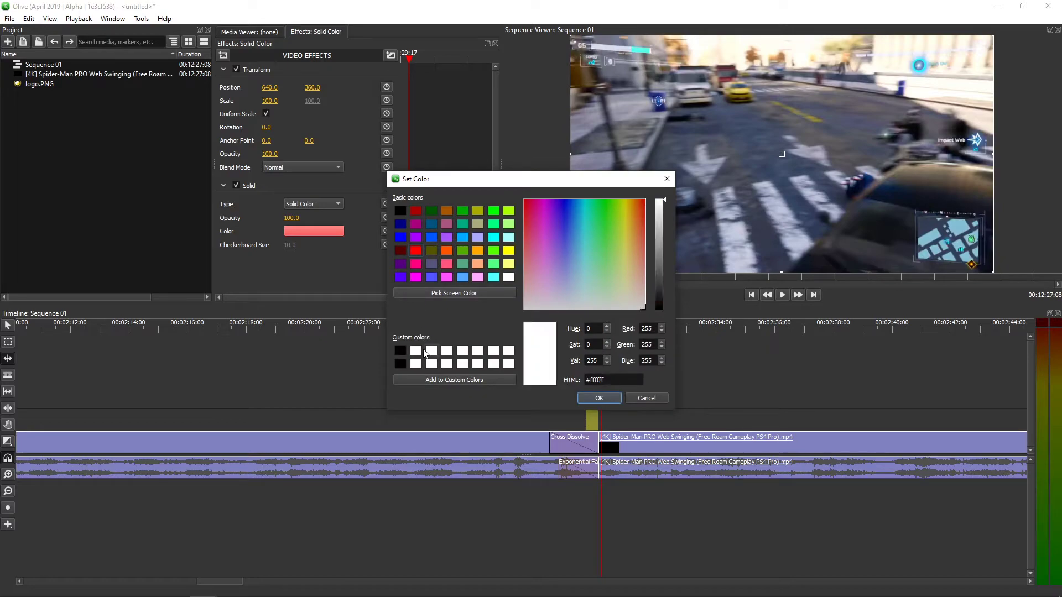
click(599, 399)
click(568, 331)
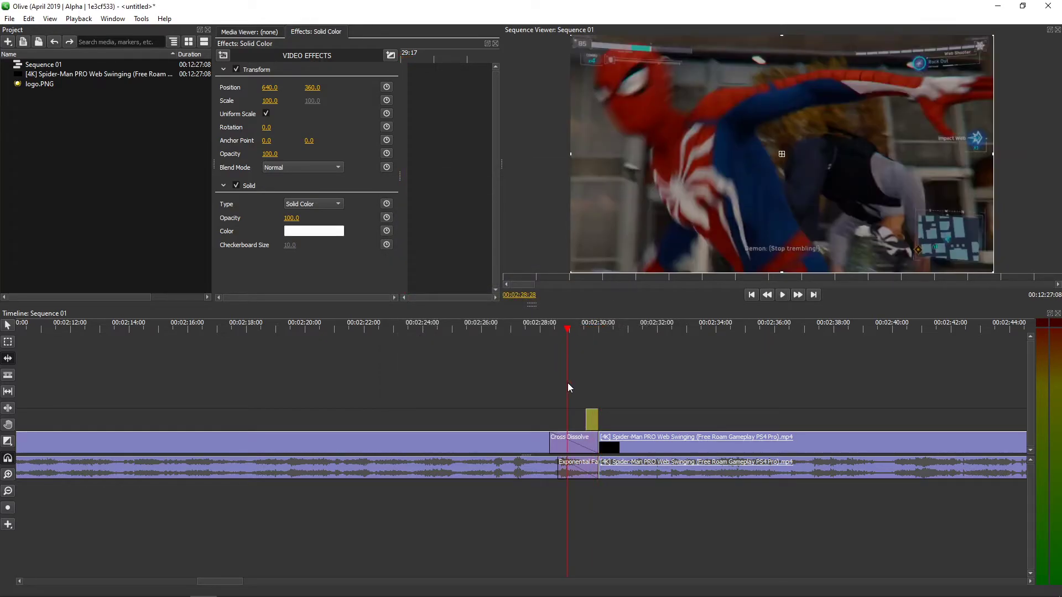
Turn on opacity keyframes for the white solid, starting at 30.
click(587, 330)
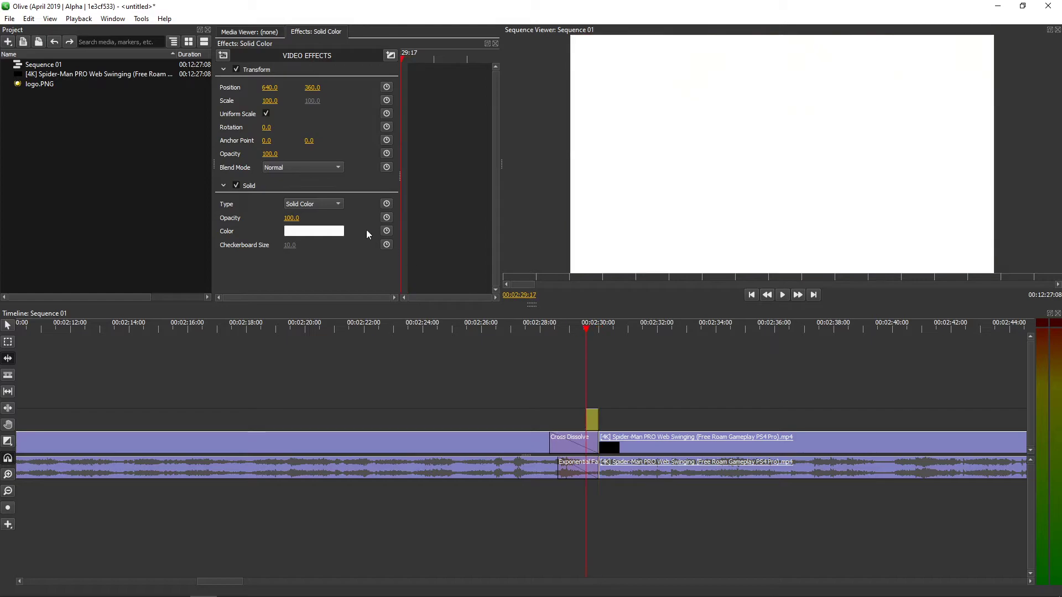
drag(291, 217, 250, 218)
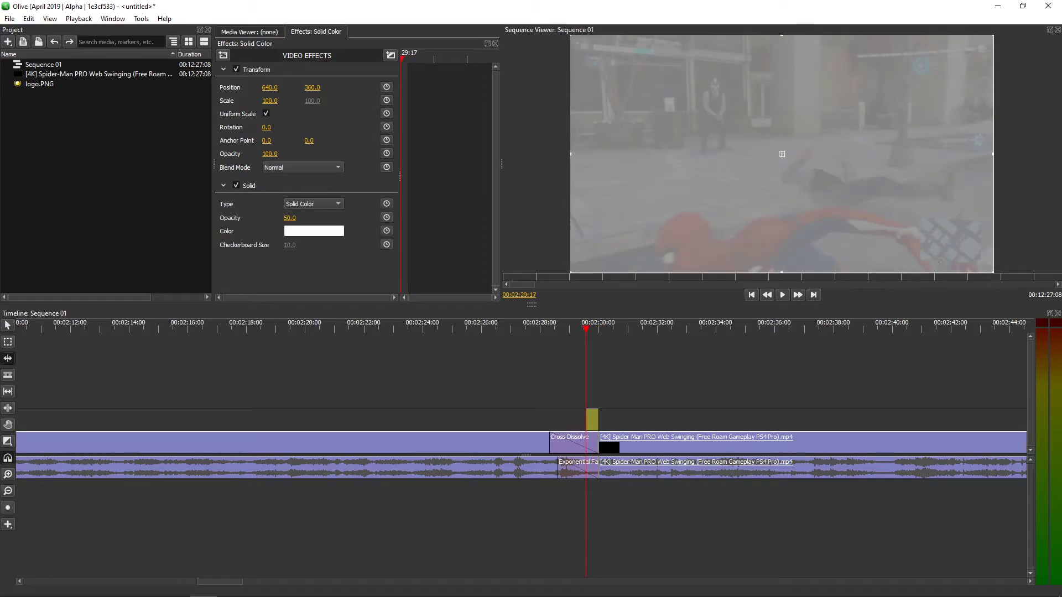
click(386, 218)
drag(289, 217, 249, 217)
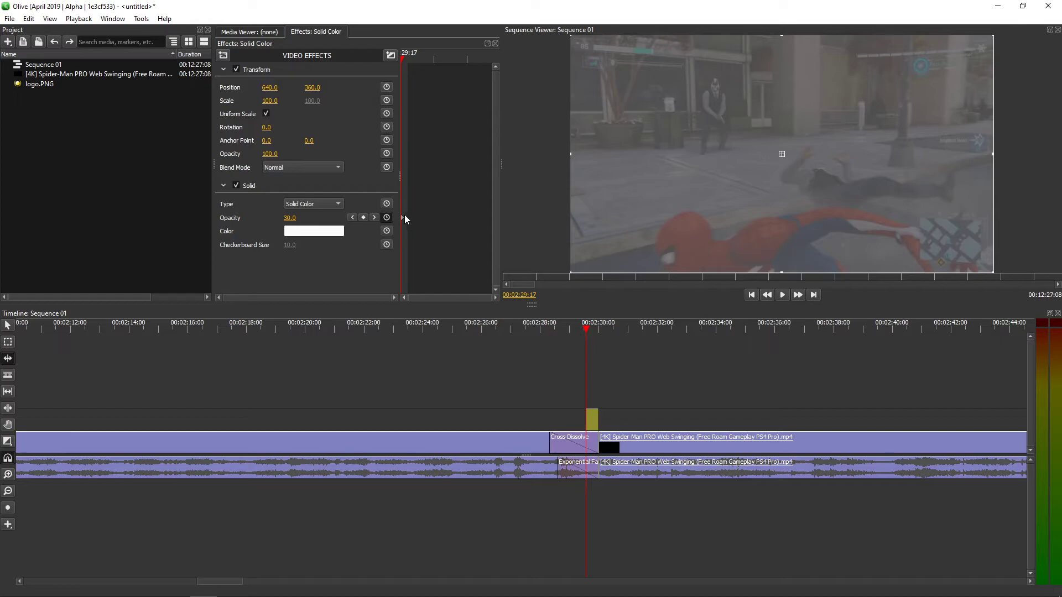
Keyframe opacity 100 later in the solid and play back the fade to white.
drag(404, 57, 406, 62)
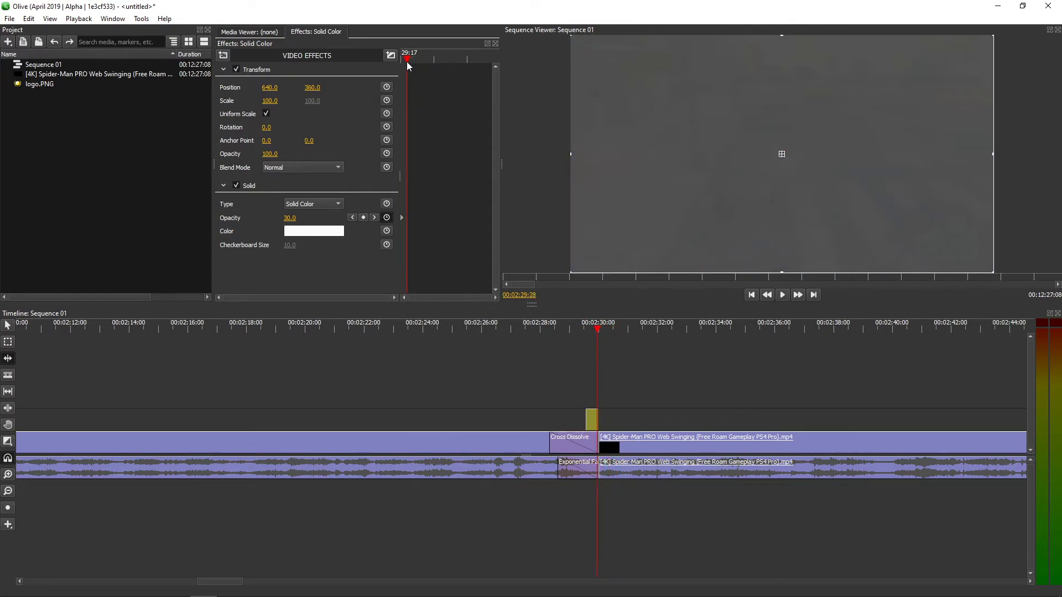
drag(289, 218, 349, 217)
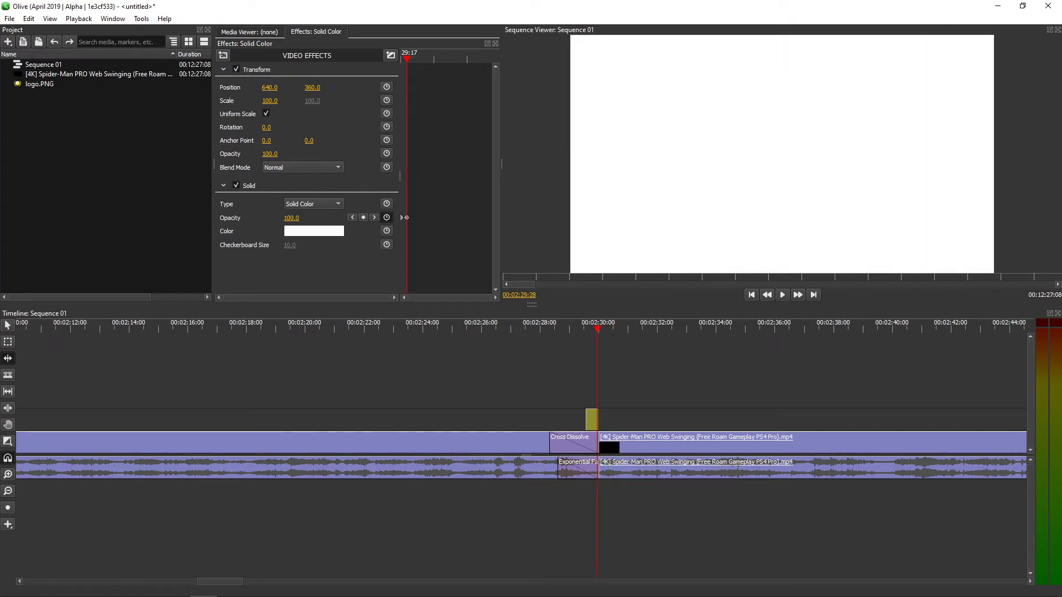
click(549, 327)
key(space)
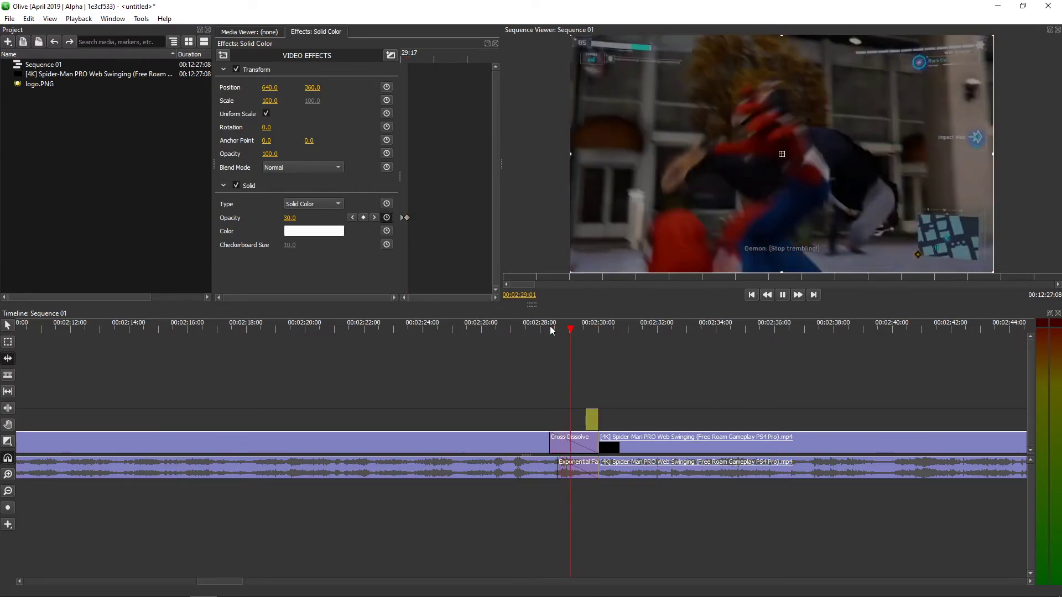
click(572, 438)
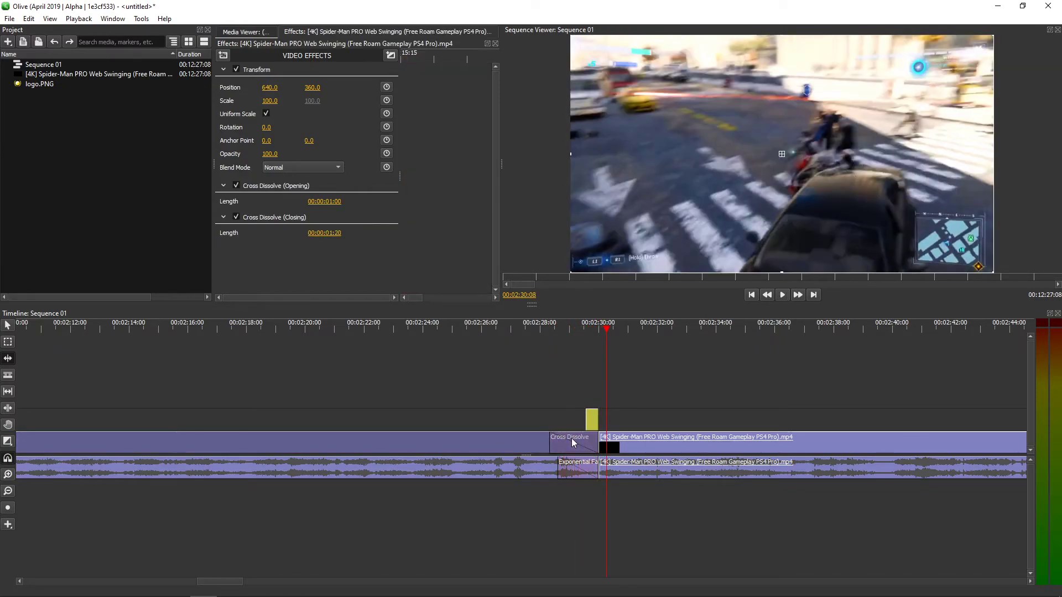
click(550, 329)
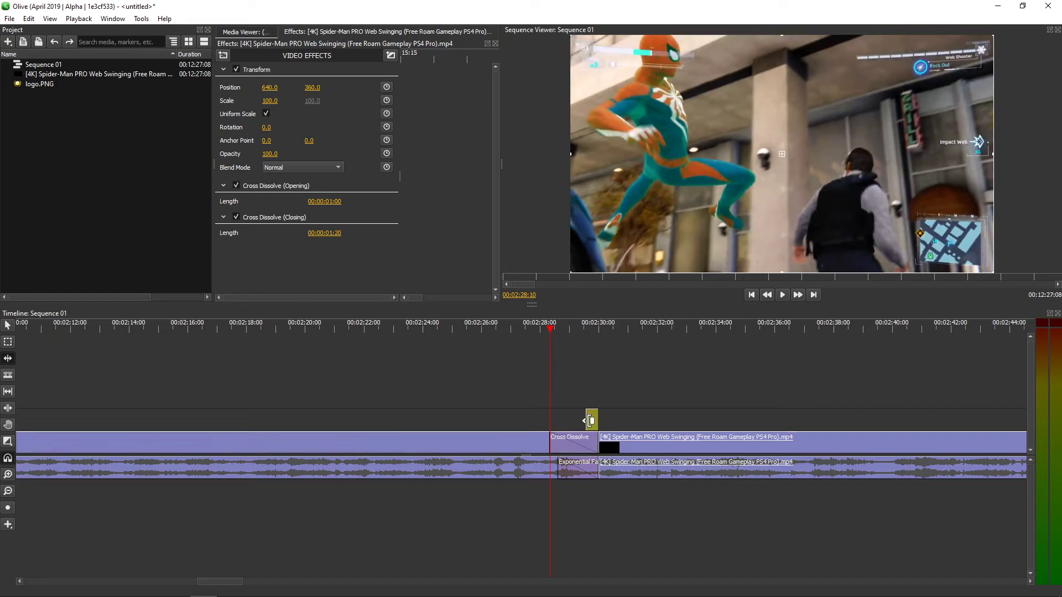
Extend the white solid's right edge, rippling the following gameplay clip later.
drag(583, 426, 572, 417)
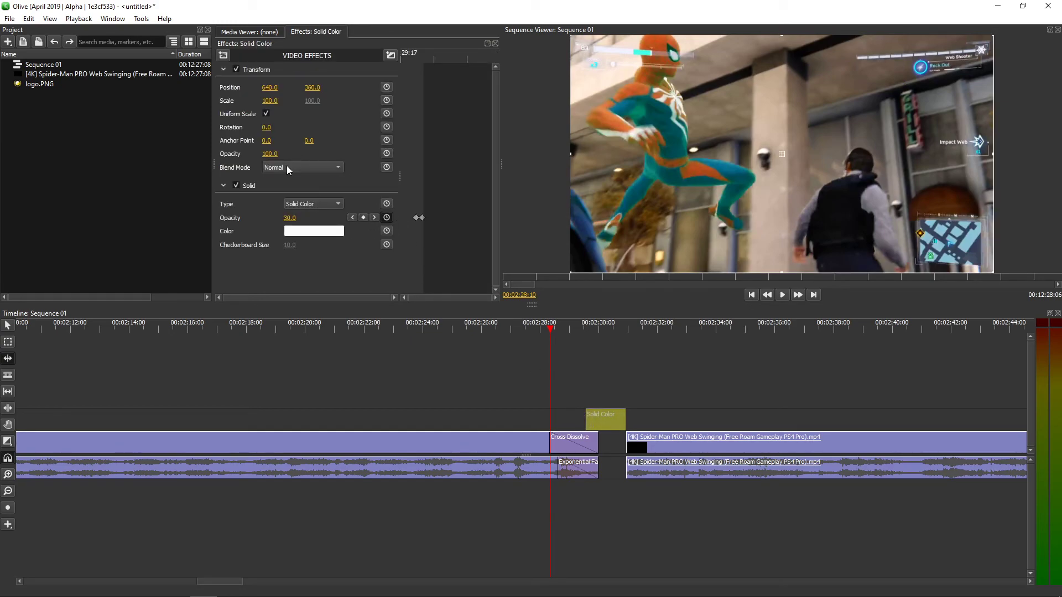
click(266, 113)
drag(585, 414, 573, 419)
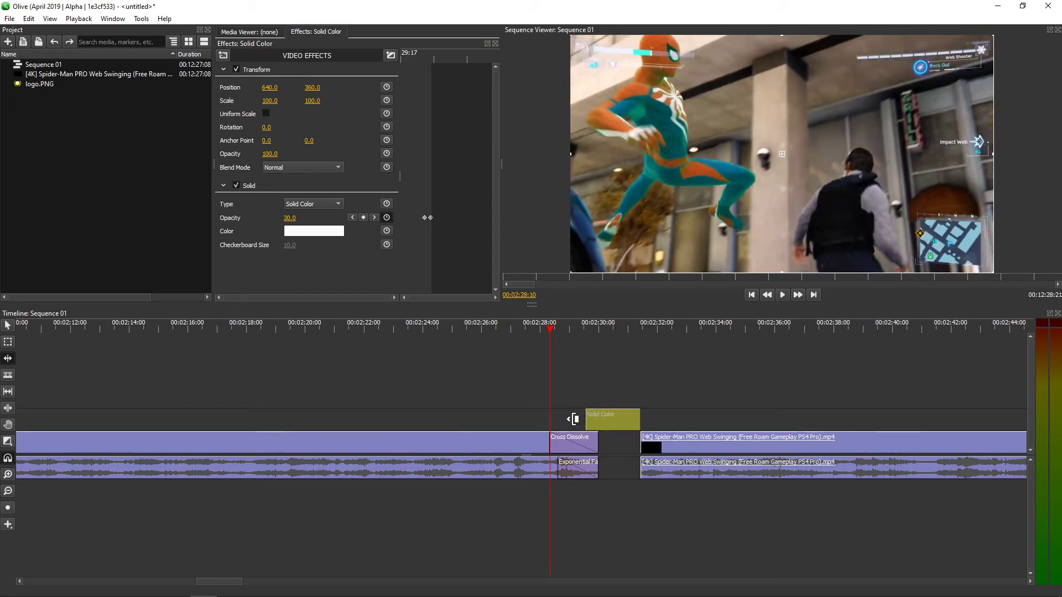
click(574, 348)
key(space)
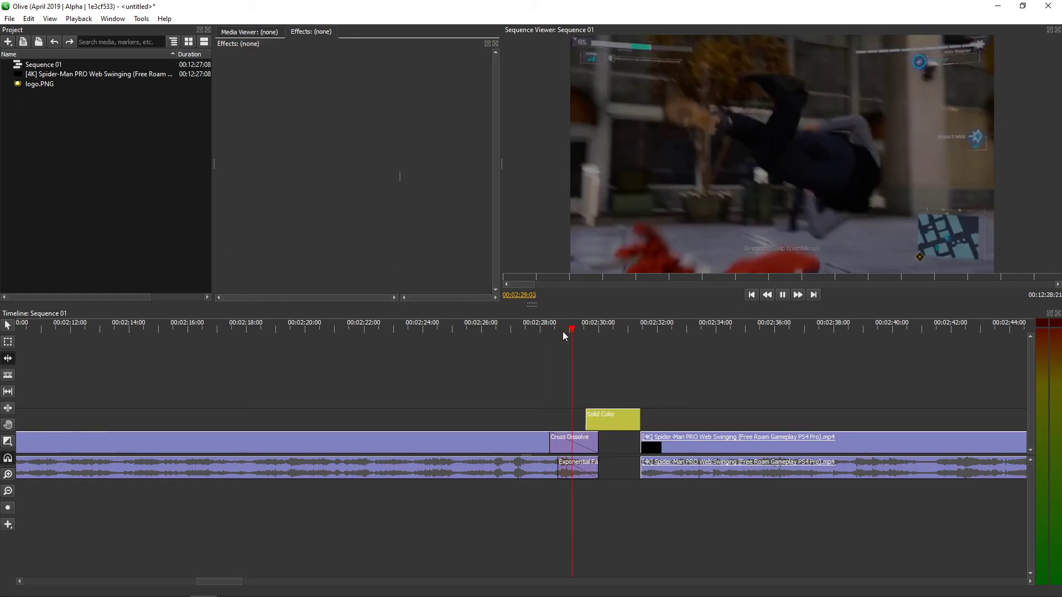
key(space)
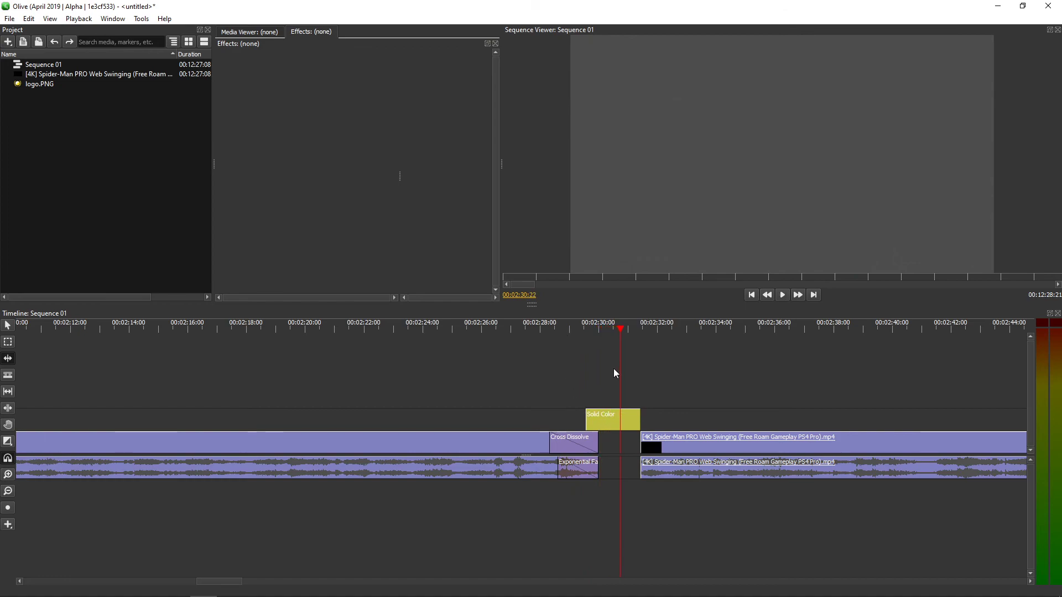
key(space)
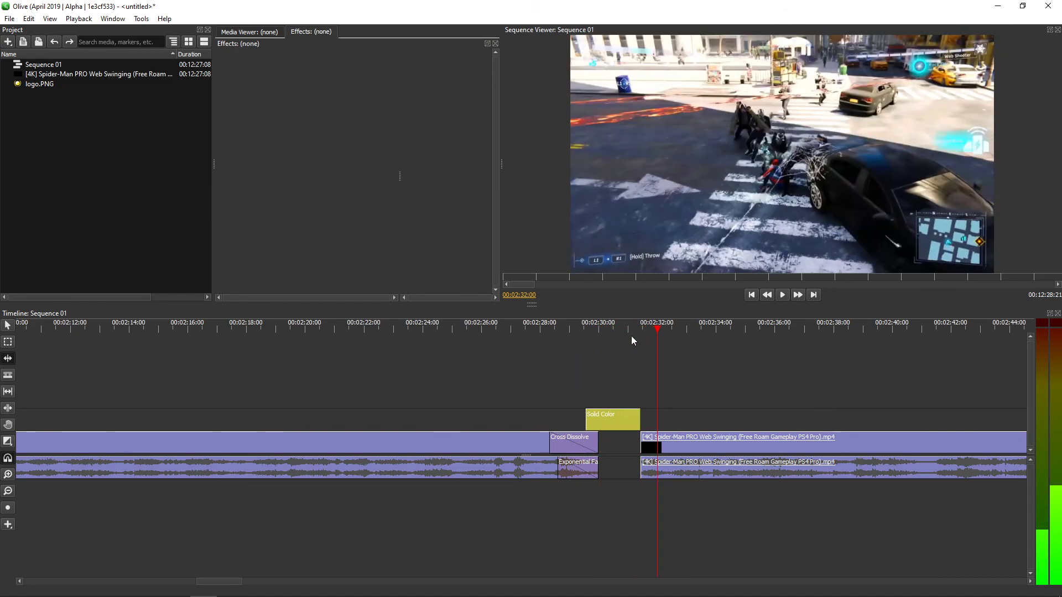